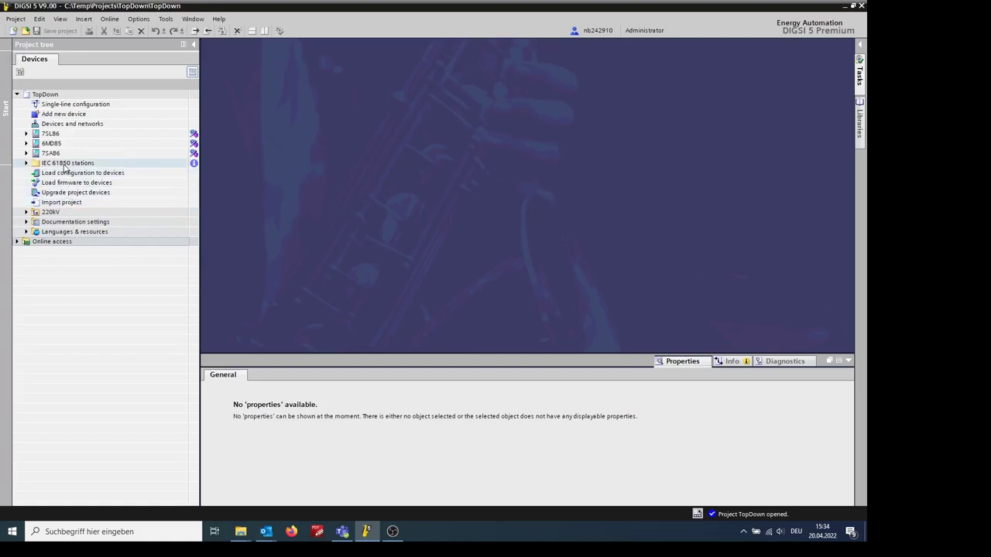
Load the Siemens-2022-02-24 TopDown SCD file into the Import specification editor under IEC 61850 stations
left_click(26, 163)
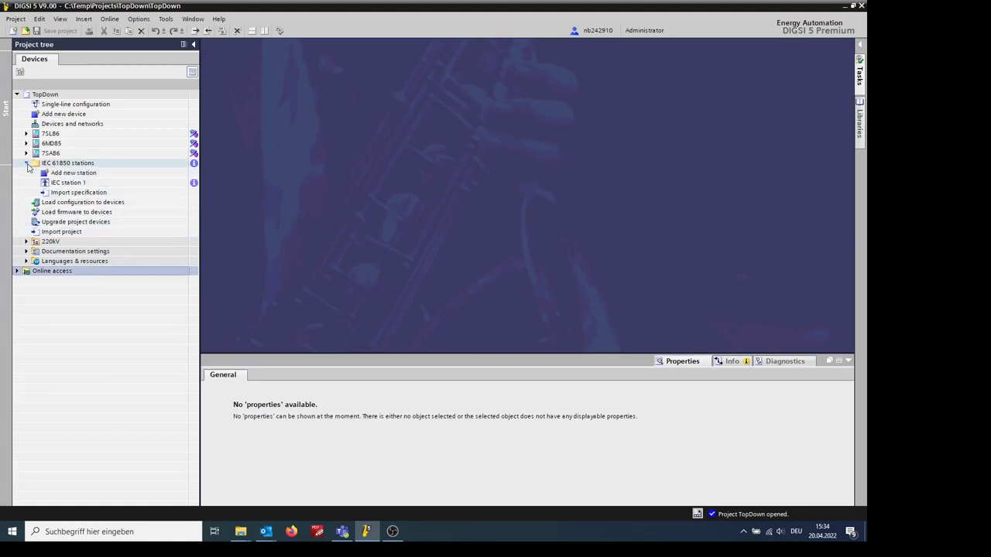
left_click(80, 193)
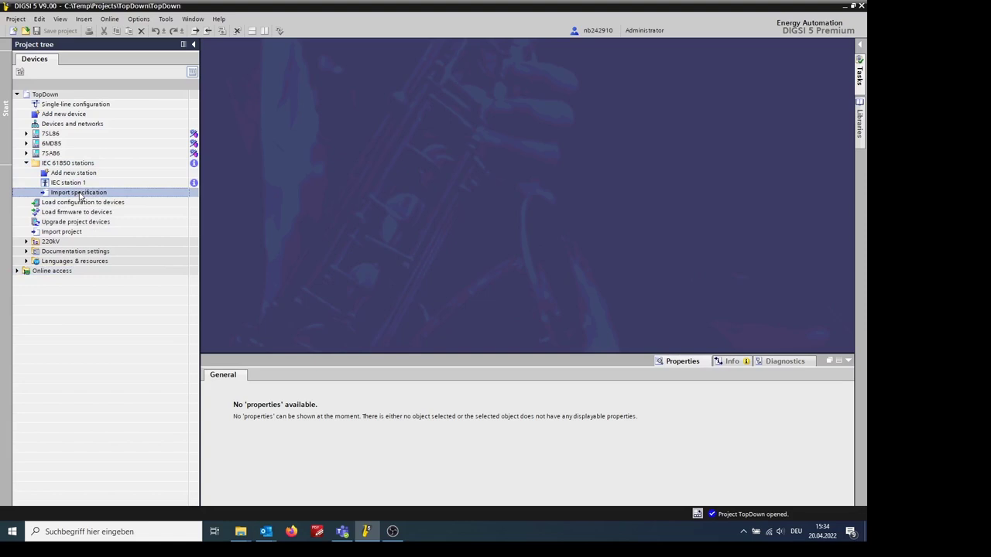
double_click(80, 194)
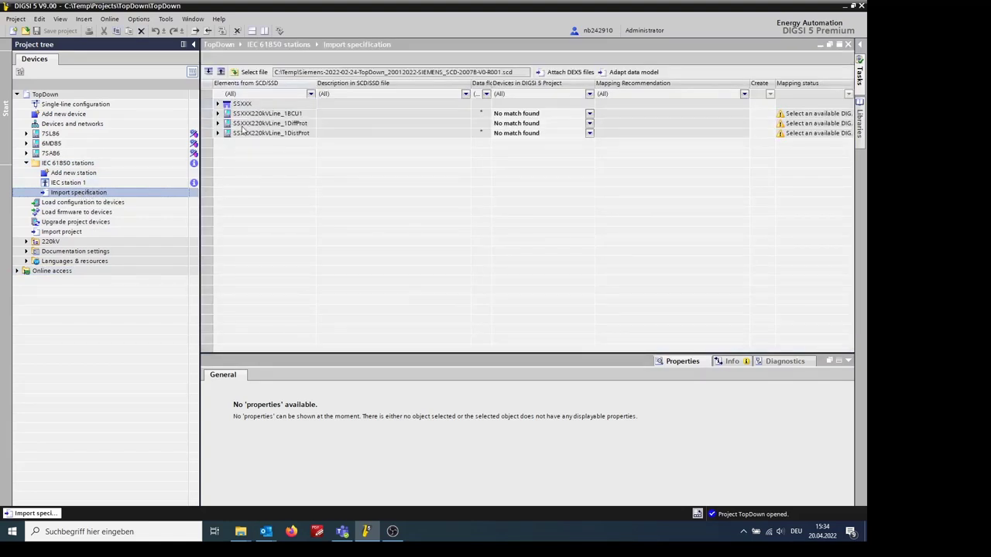
left_click(252, 72)
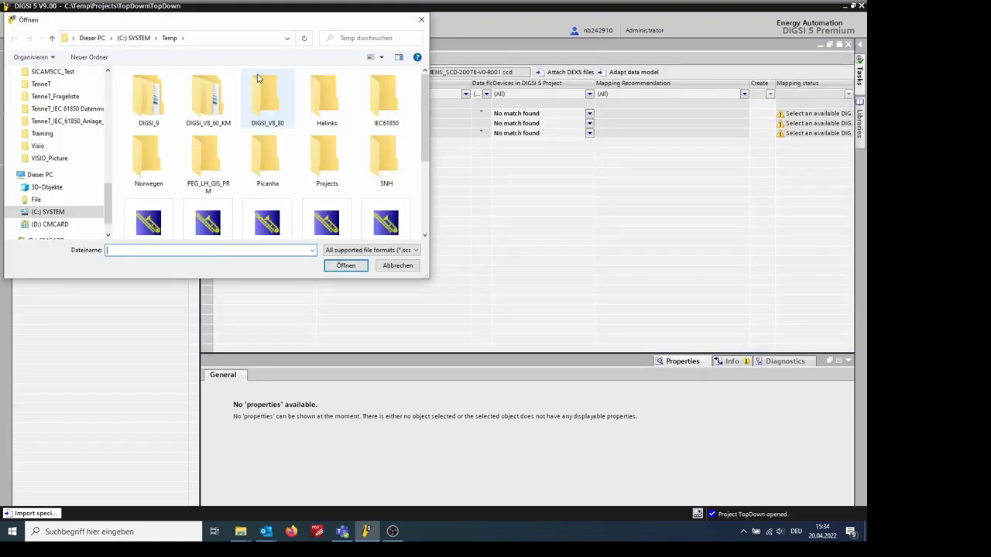
scroll(387, 155, "down", 1)
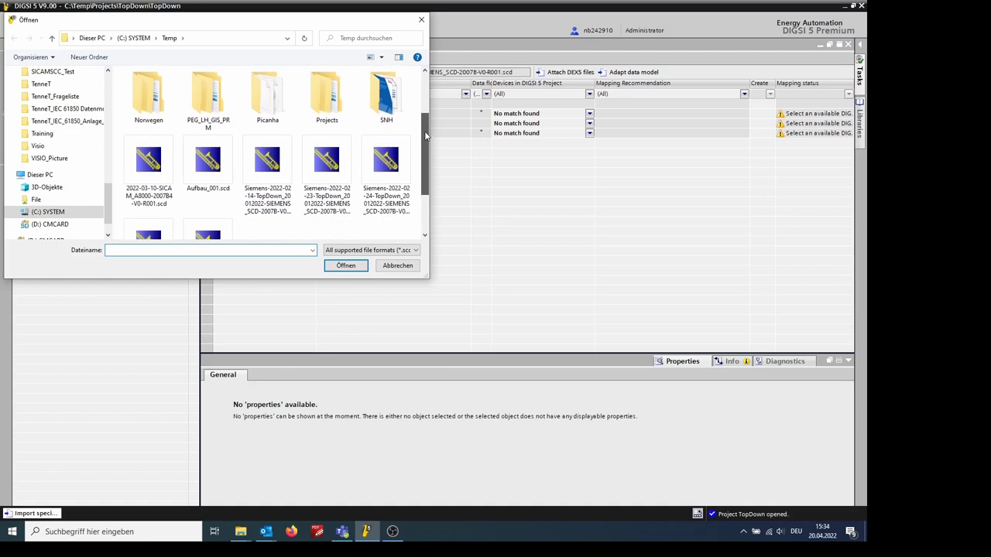
double_click(393, 162)
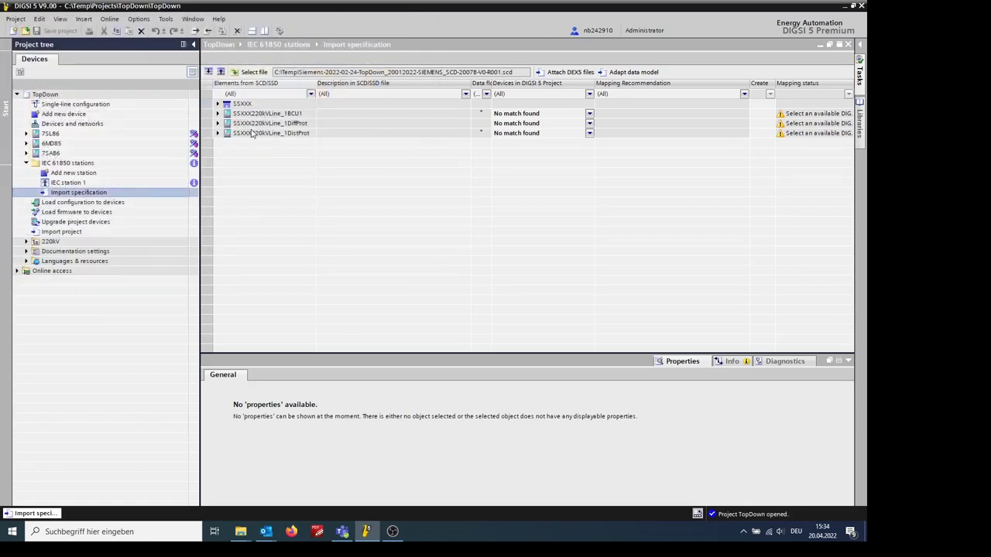
Map SSXXX220kVLine_1BCU1 to the 6MD85 device and expand its CBMonitoring and QA1QA1 logical devices
left_click(218, 114)
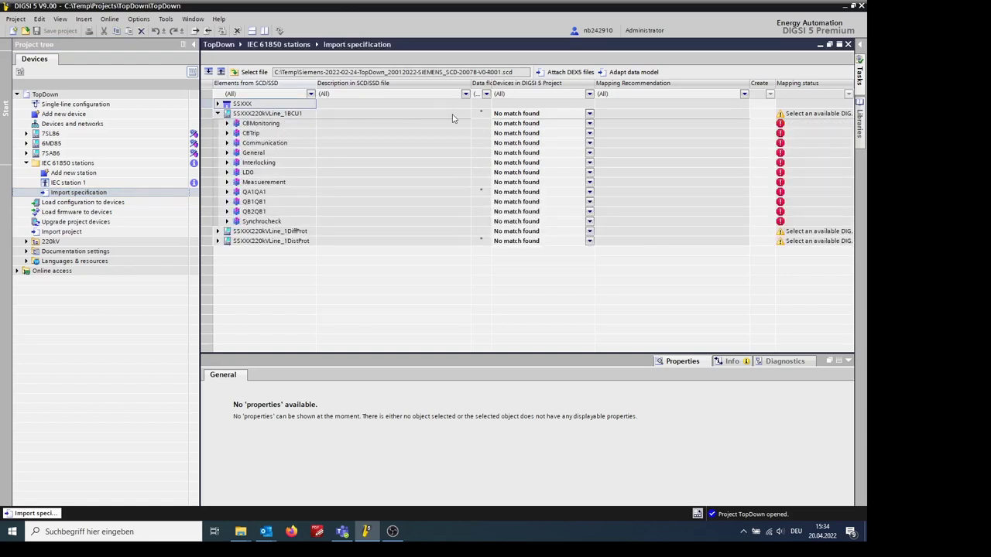
left_click(589, 113)
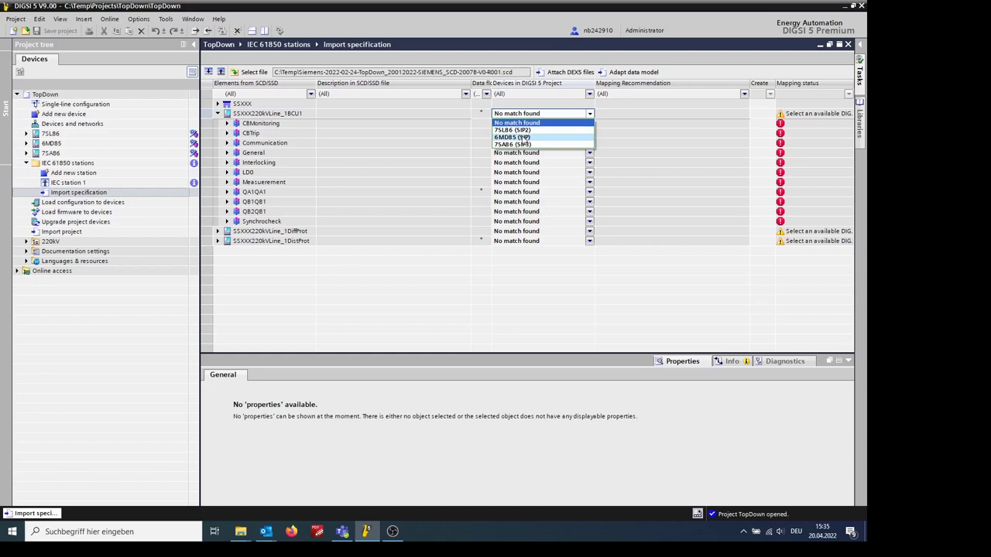
left_click(523, 138)
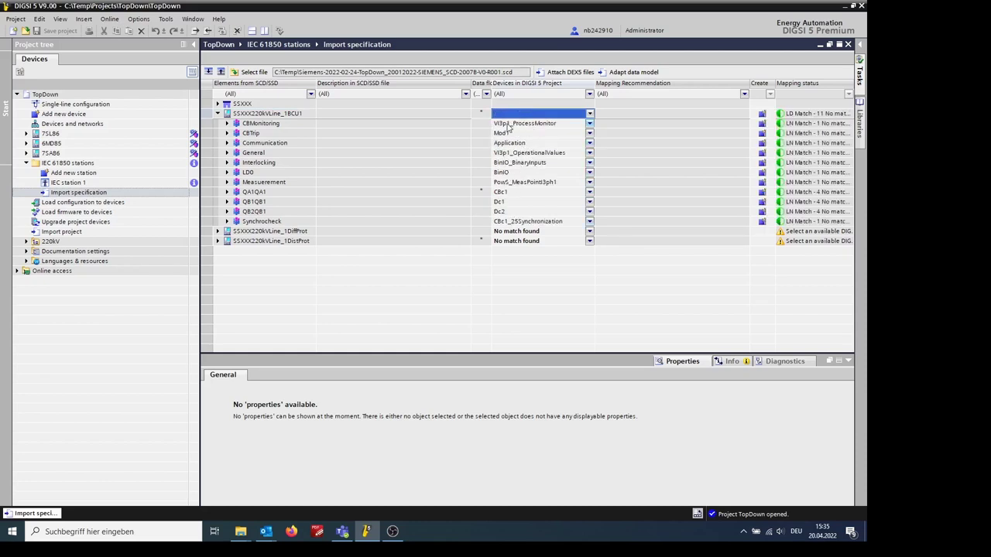
left_click(228, 125)
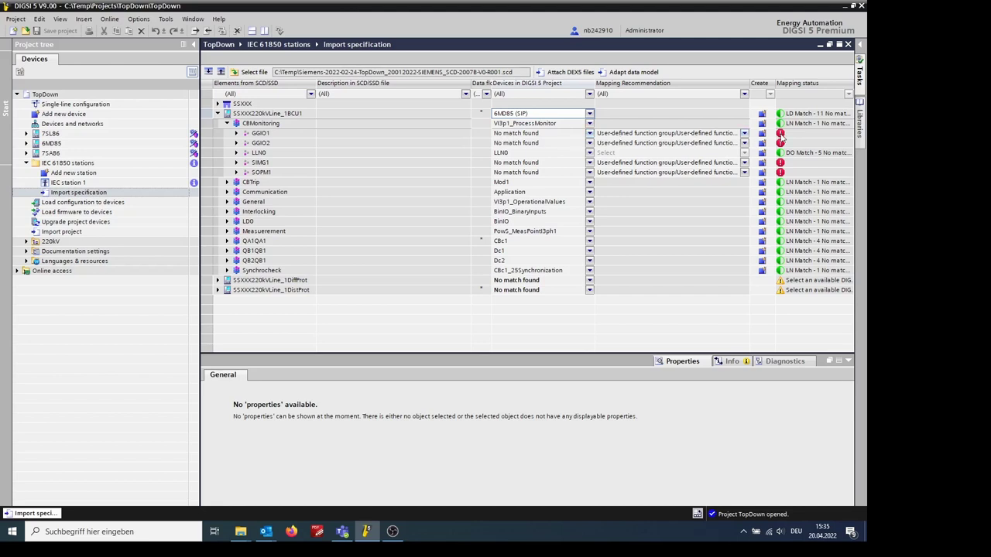
left_click(227, 241)
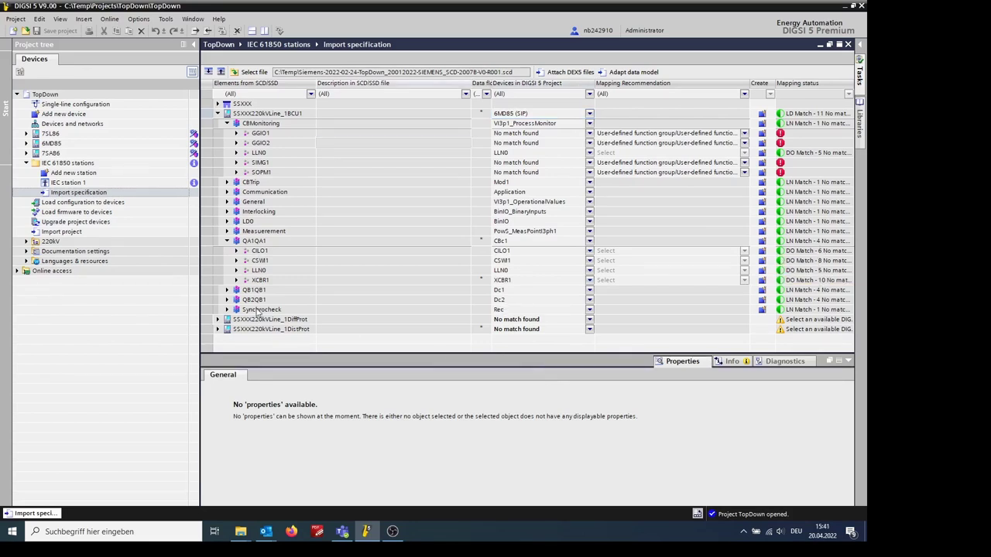
Map Synchrocheck to CBc1_25Synchronization and its RSYN1 node to CK_RSYN1 (Synchrocheck 1)
left_click(227, 309)
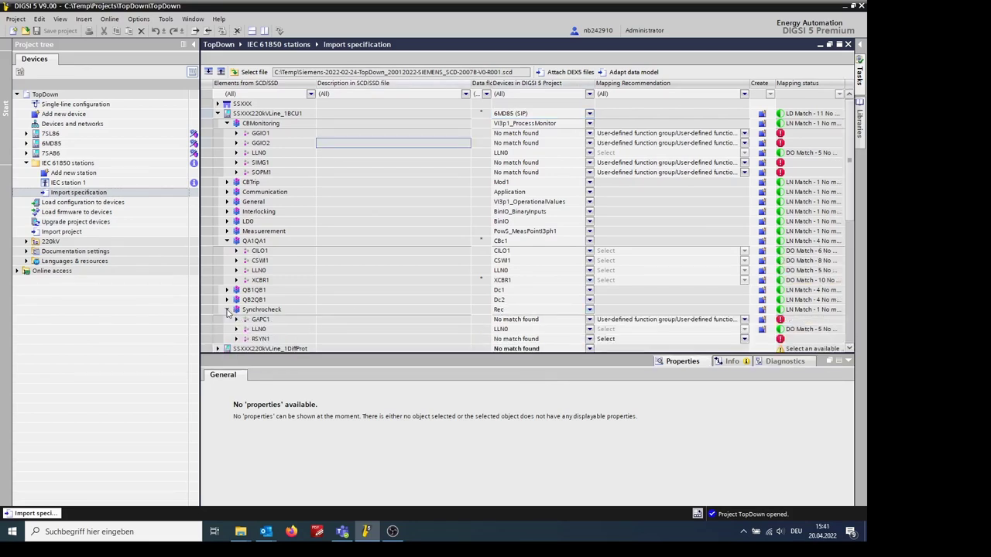
left_click(589, 310)
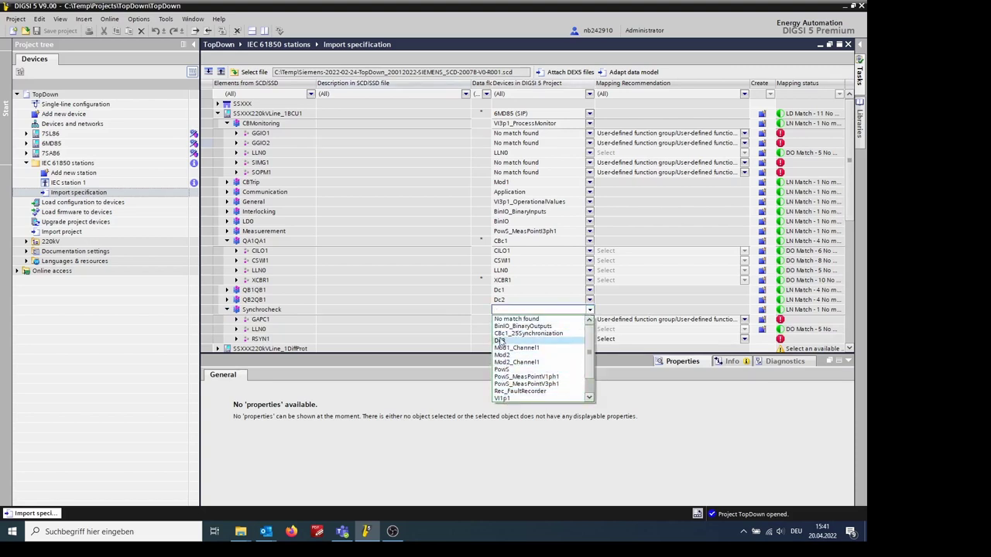
left_click(539, 334)
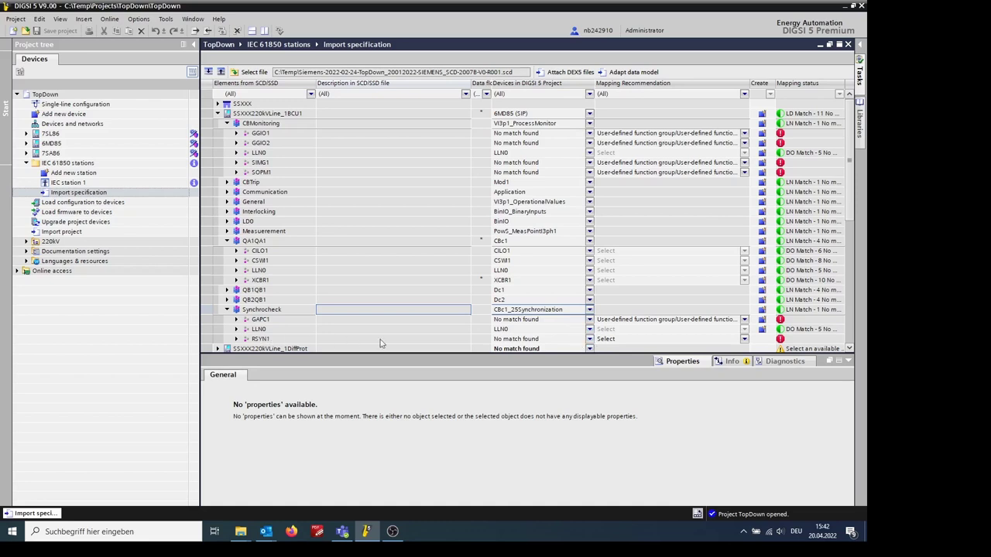
left_click(589, 341)
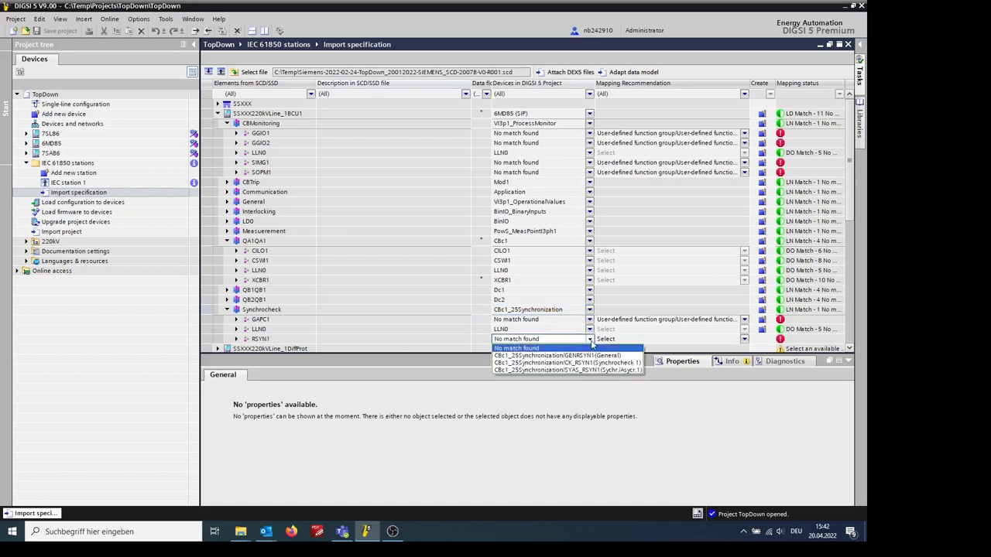
left_click(546, 361)
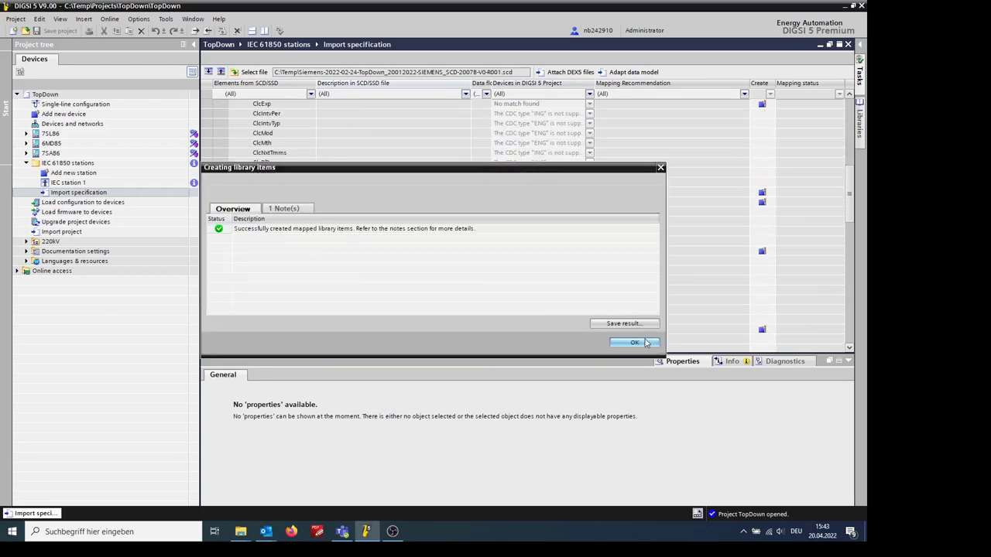
Create library items for the unmatched data objects, including LocKey
left_click(645, 342)
scroll(502, 296, "down", 3)
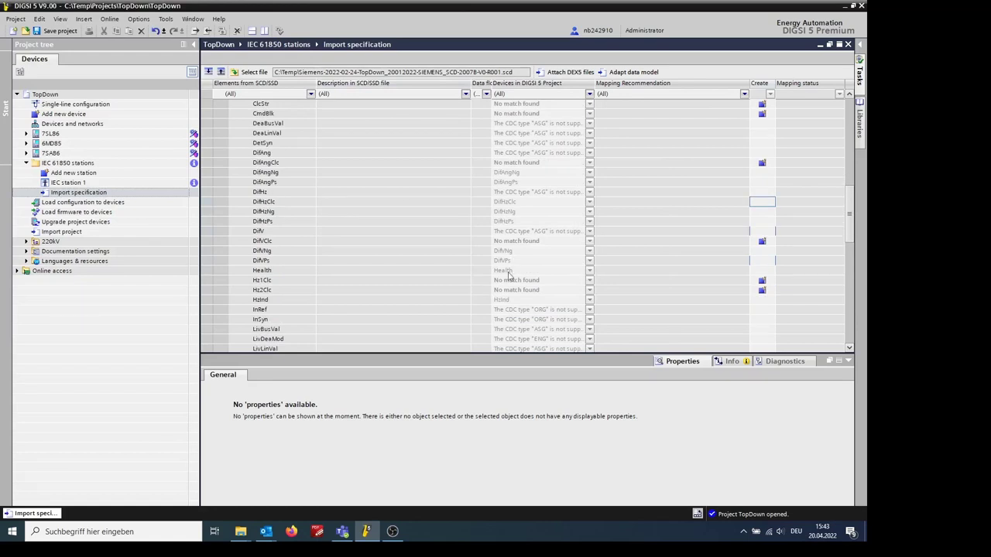
left_click(769, 243)
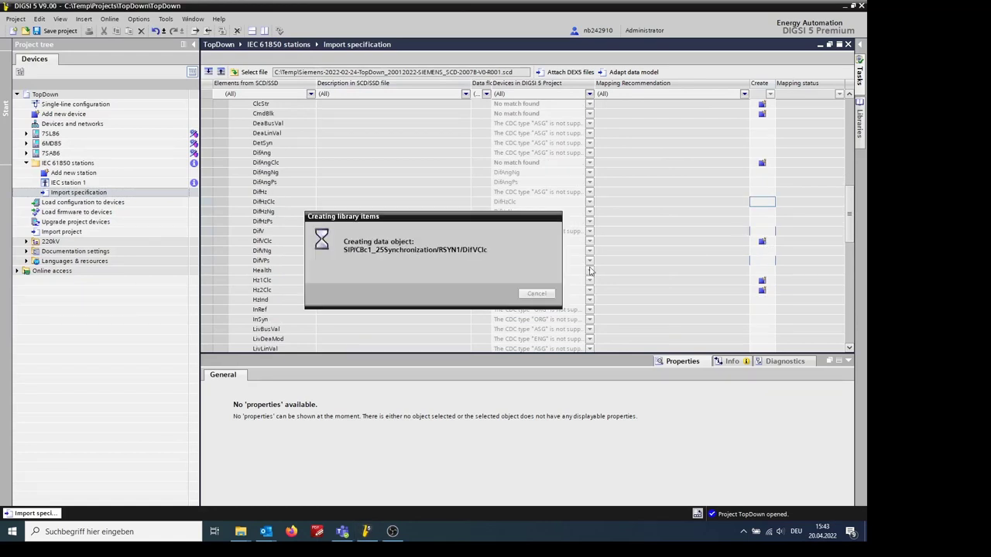
left_click(623, 343)
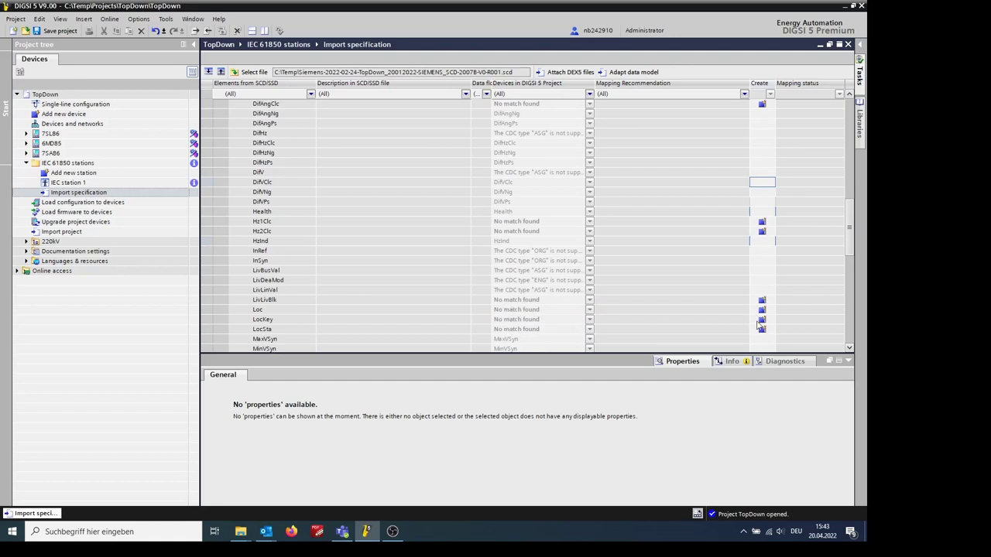
left_click(761, 324)
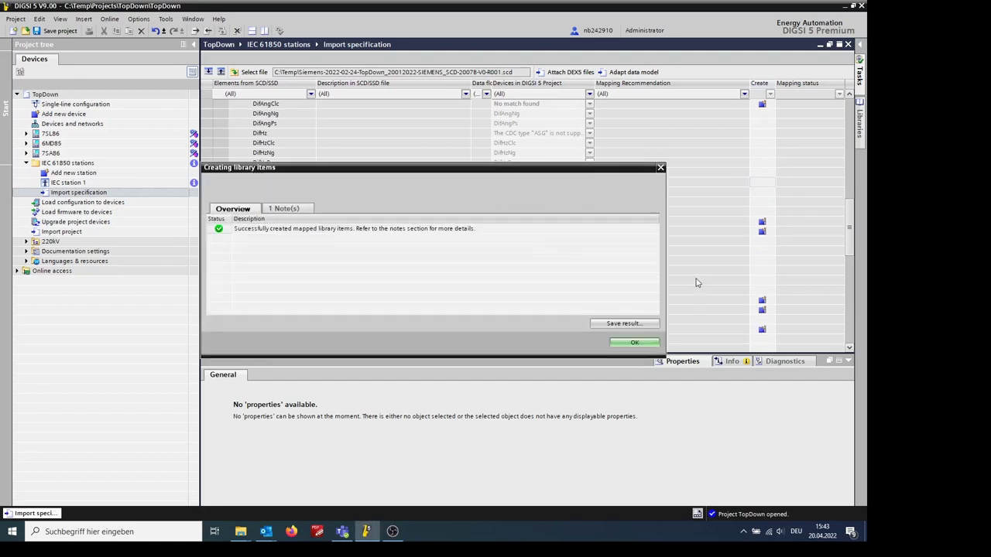
left_click(623, 342)
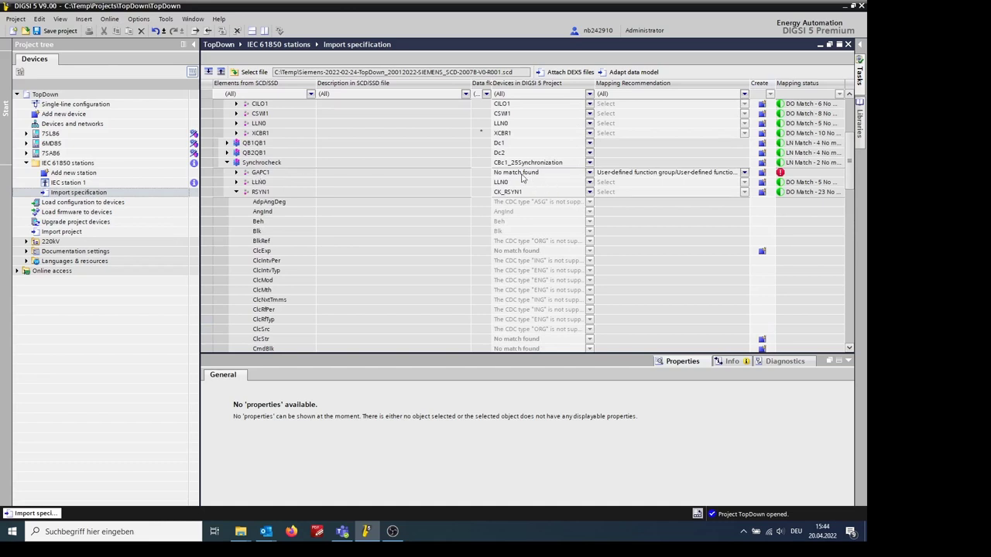
Create the missing GAPC1 node in CBc1_25Synchronization and expand CBMonitoring
left_click(761, 172)
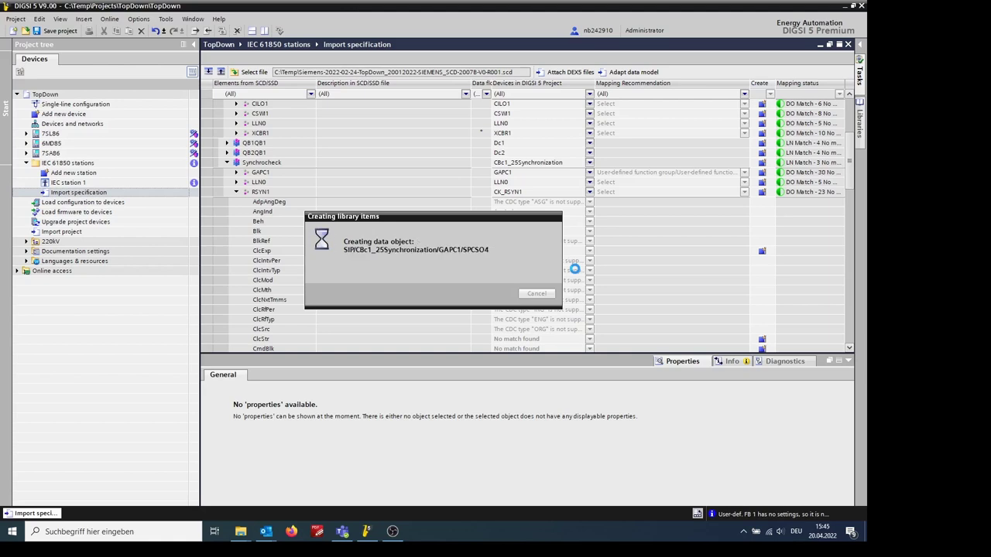
left_click(633, 342)
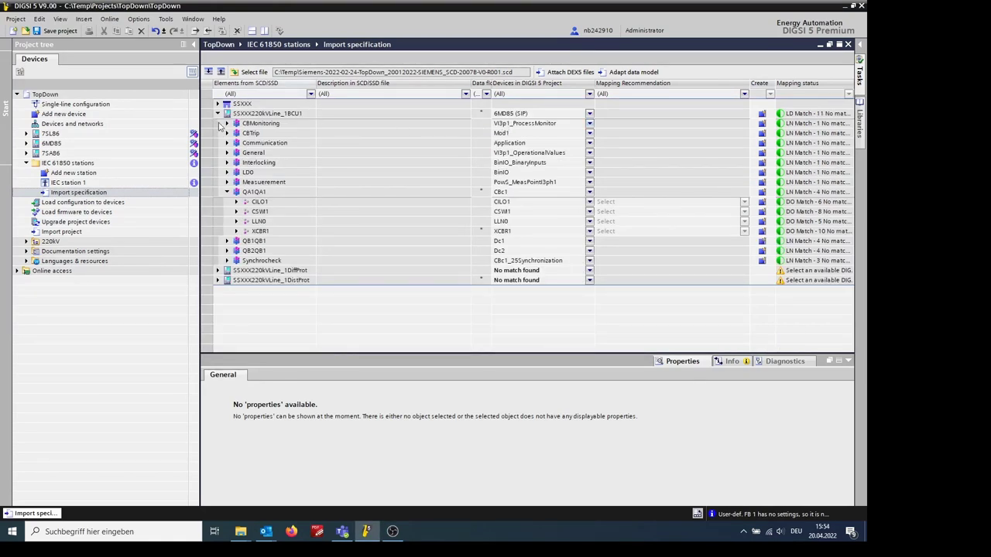
left_click(227, 123)
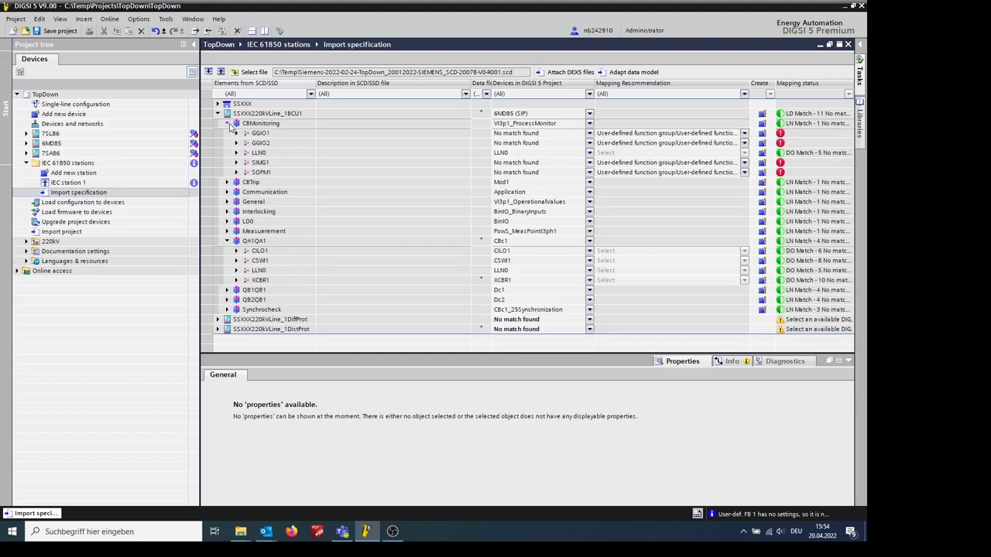
Set CBMonitoring to No match found and create it as new function group UD1, reviewing the report warnings
left_click(589, 124)
left_click(526, 133)
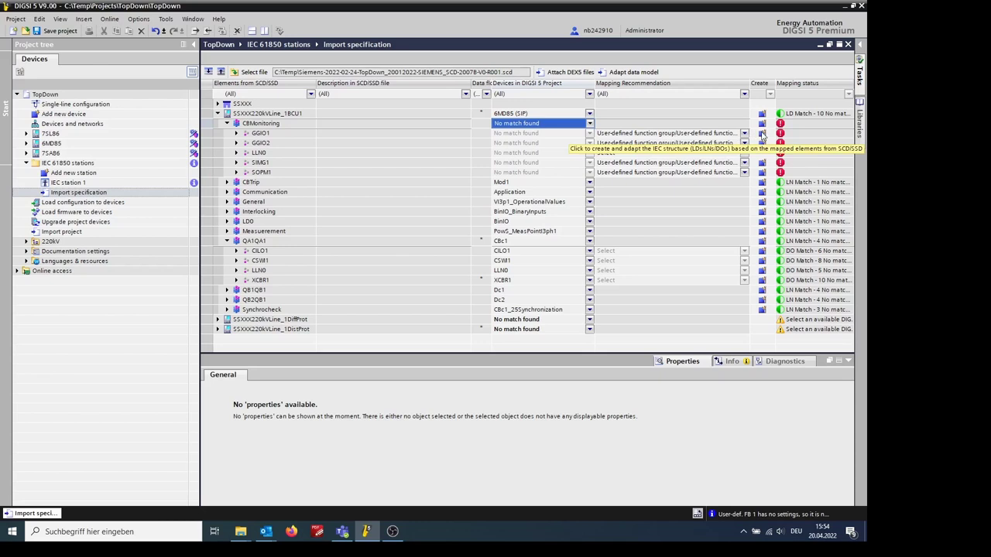
left_click(762, 133)
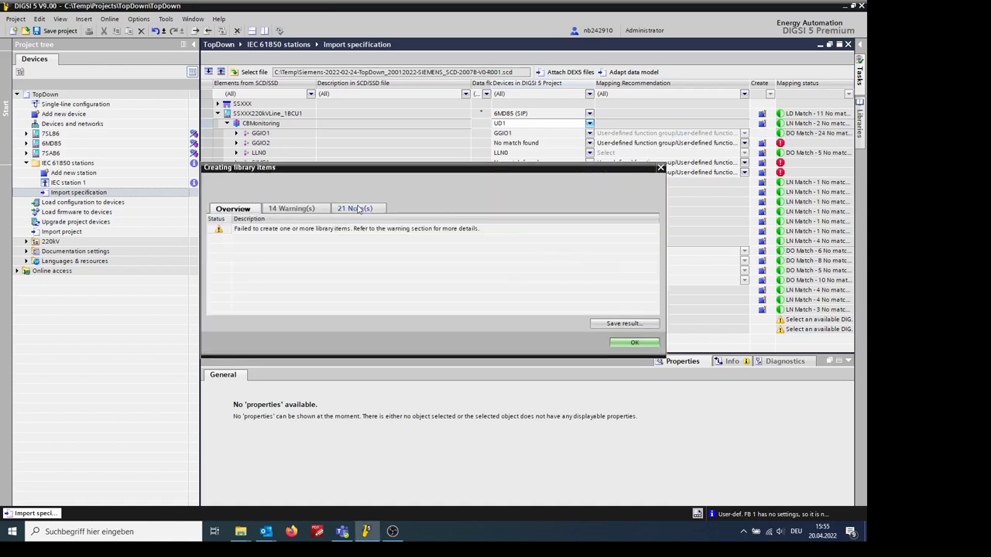
left_click(358, 209)
left_click(292, 209)
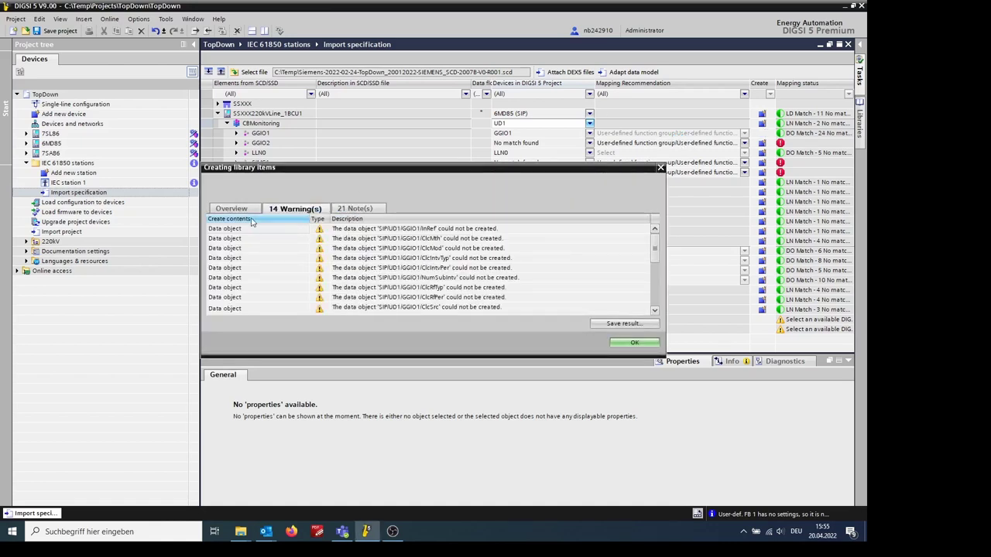
left_click(231, 208)
left_click(631, 342)
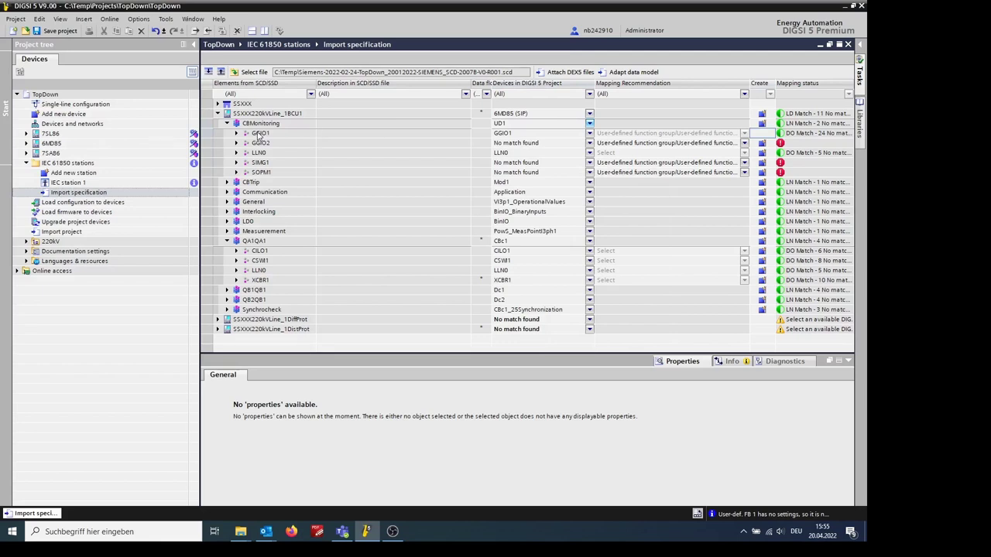
Create GGIO2, SIMG1 and SOPM1 in UD1 and review the report's notes and warnings
left_click(762, 125)
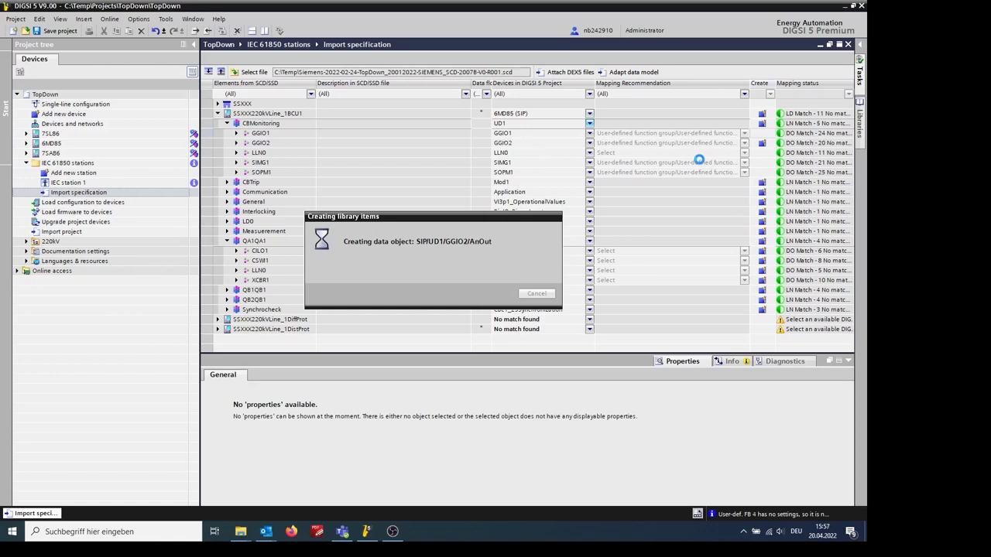
left_click(367, 210)
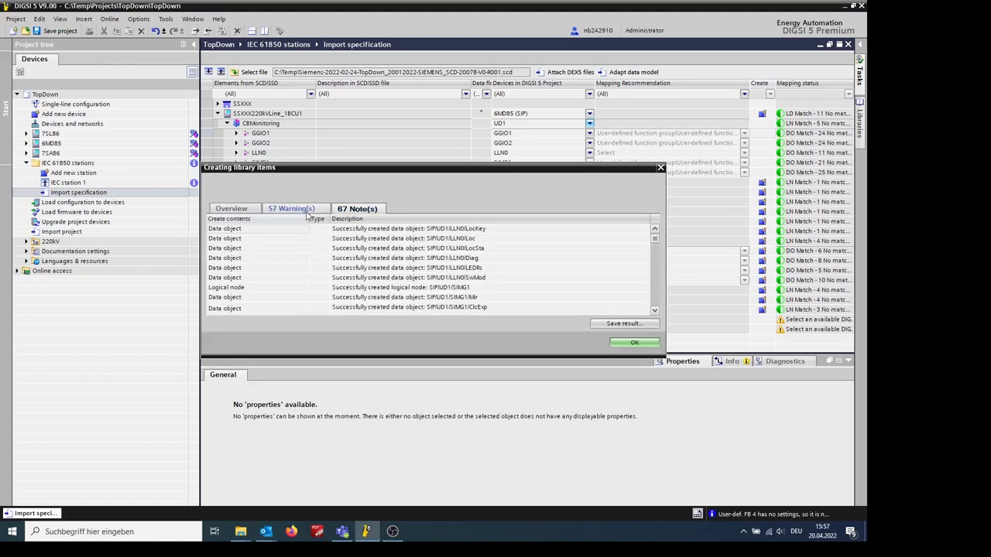
left_click(301, 209)
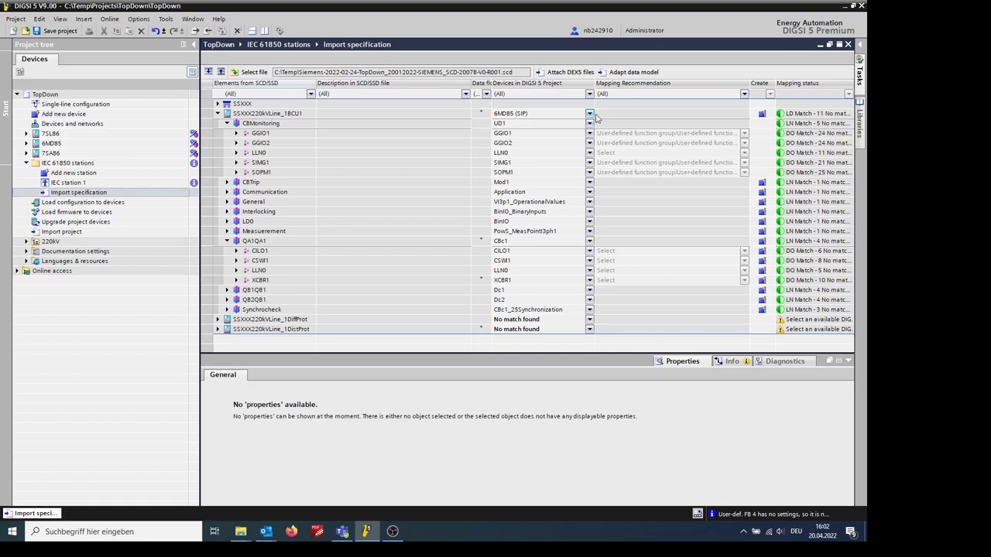
Adapt the 6MD85 data model to the SCD, accepting loss of existing configuration, then select the BCU1 row
left_click(630, 72)
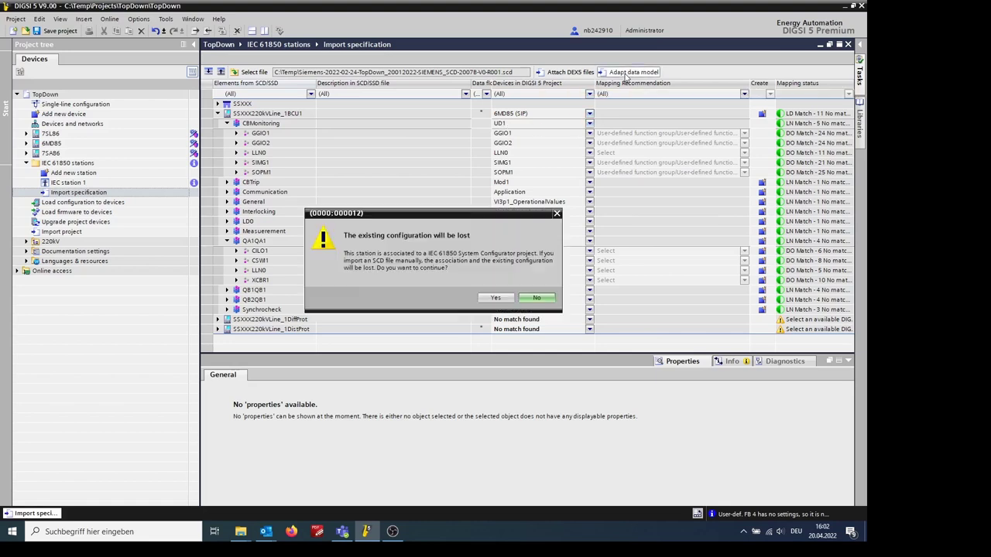
left_click(493, 299)
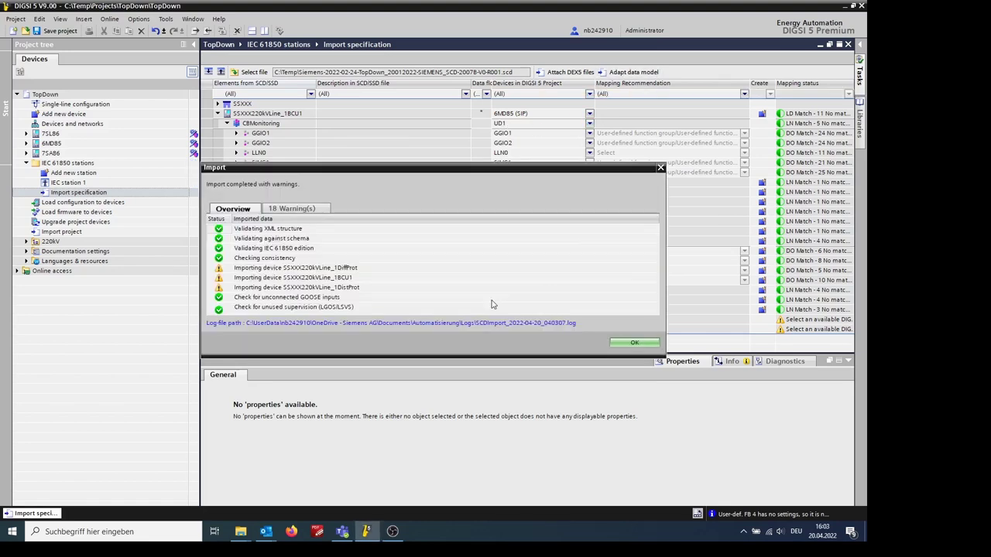
left_click(622, 343)
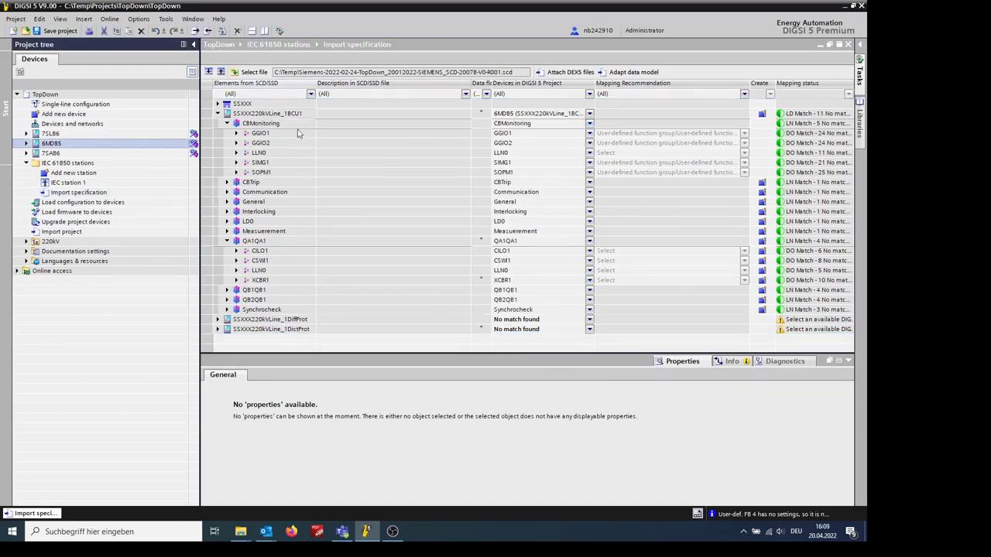
left_click(295, 116)
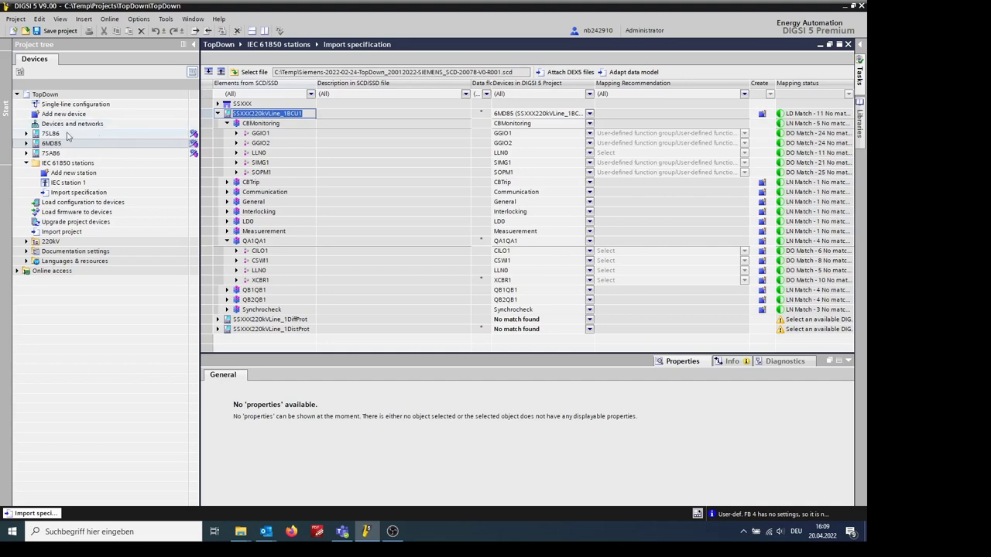
Check 6MD85's IEC 61850 name in Device information, then view its hardware with IP 10.10.0.1
left_click(27, 143)
double_click(77, 153)
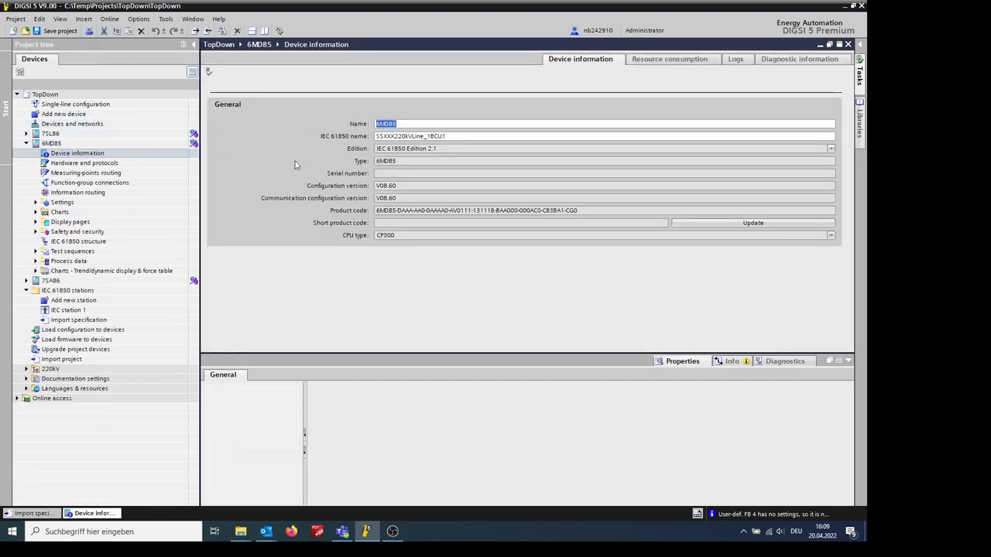
key("Tab")
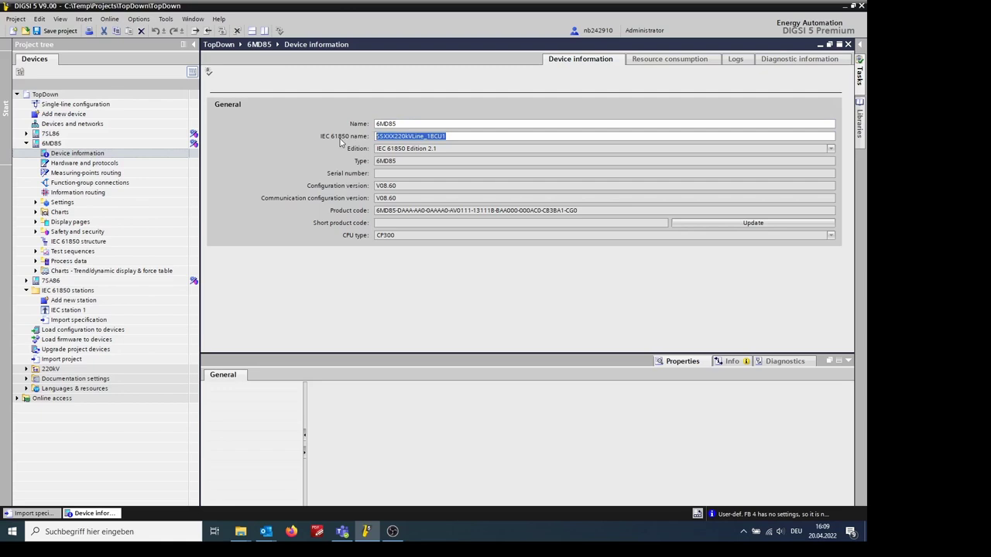
double_click(80, 162)
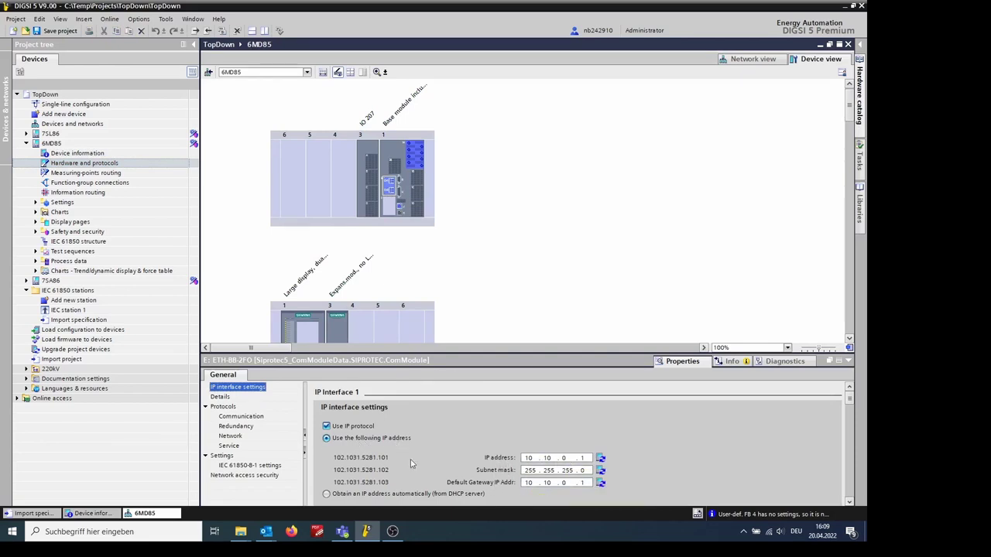
Open 6MD85's IEC 61850 structure and inspect QA1QA1's logical device name SSXXX220kVLine_1QA1QA1
left_click(74, 242)
double_click(73, 242)
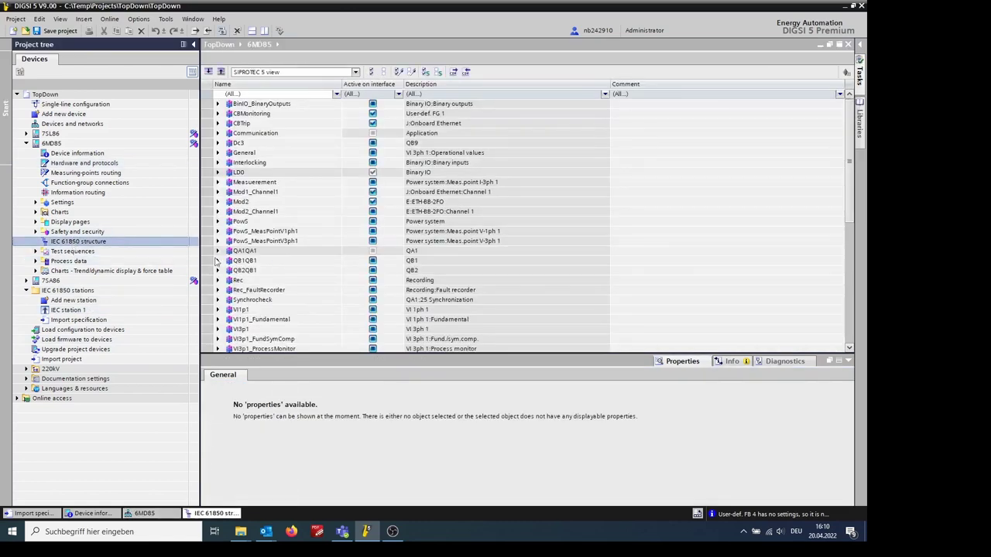
left_click(217, 250)
left_click(247, 253)
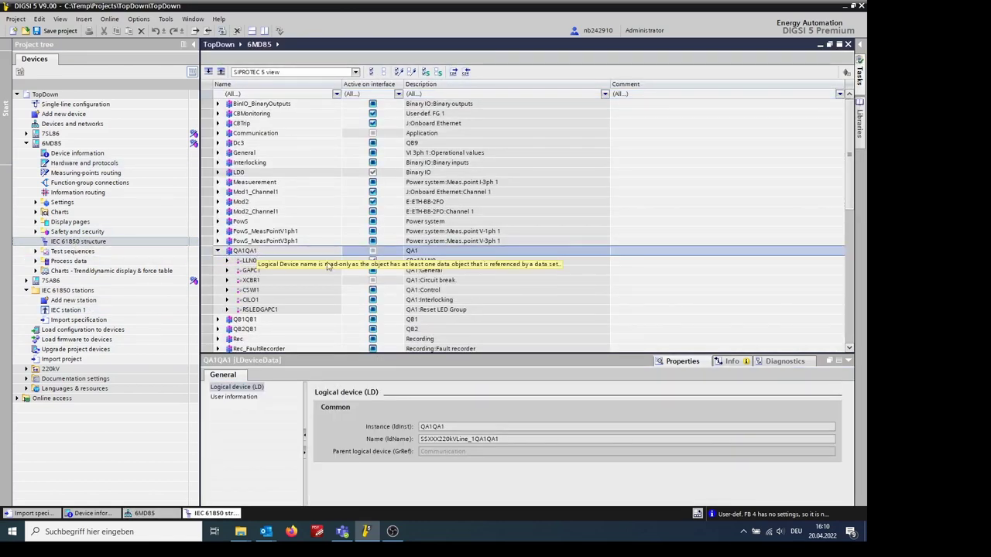
left_click(457, 429)
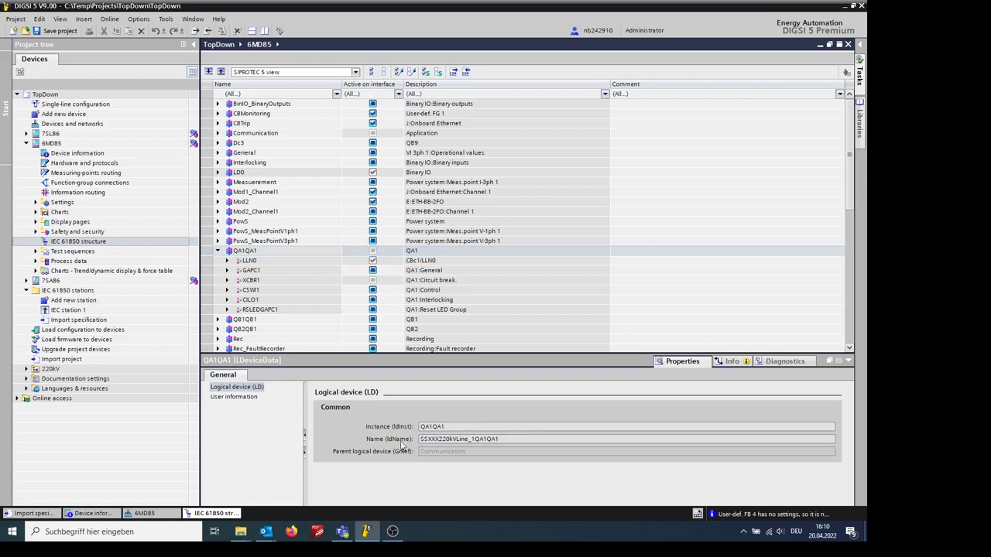